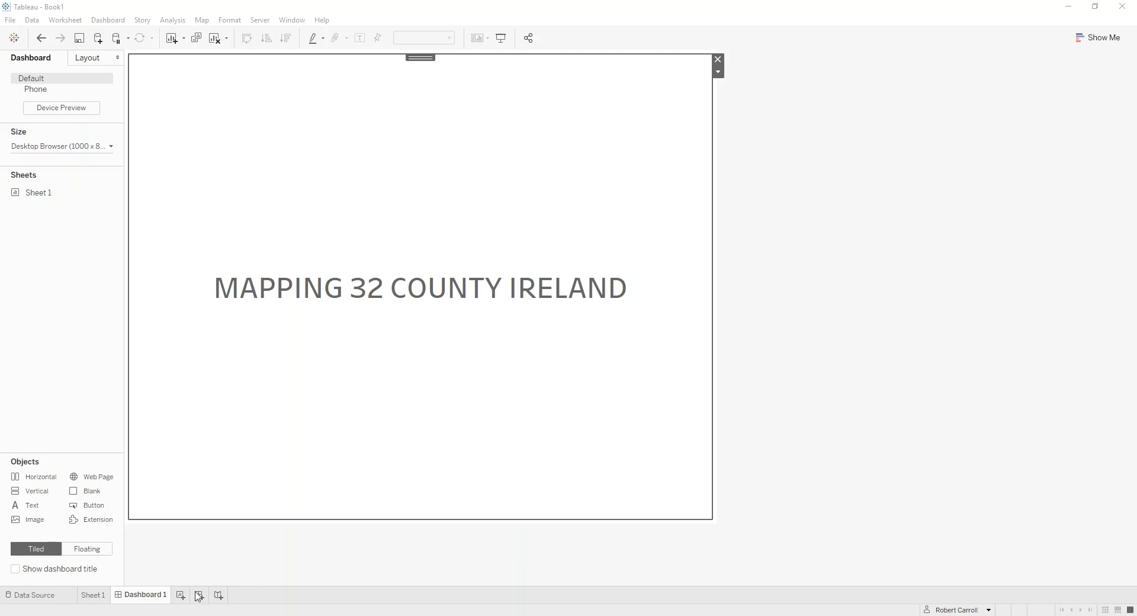
- Review the County and Population rows in the 32 County Population data source
click(95, 596)
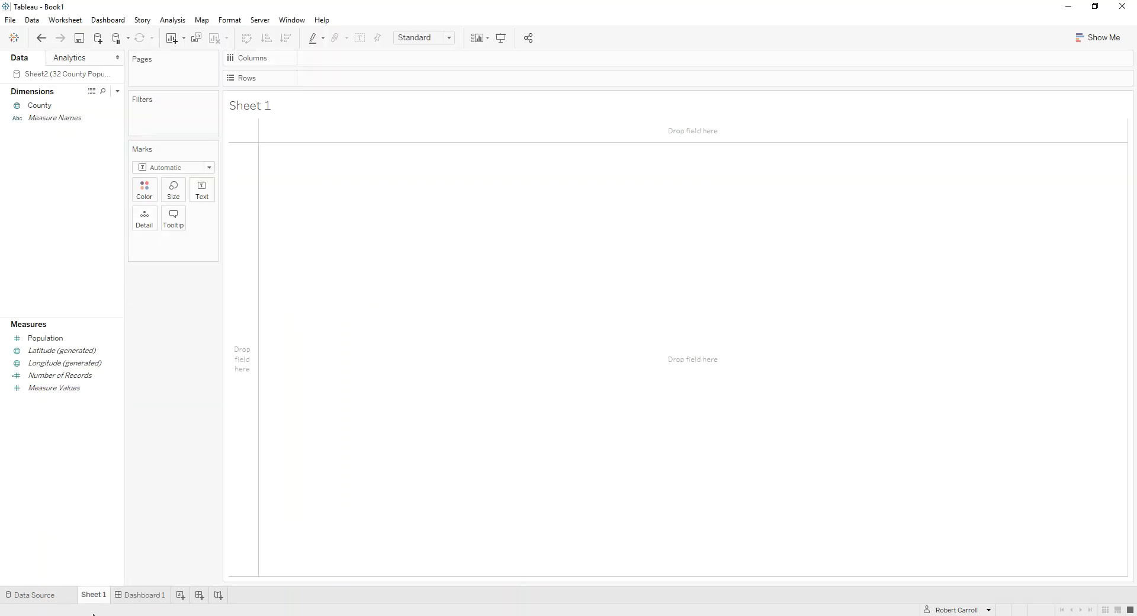
click(18, 599)
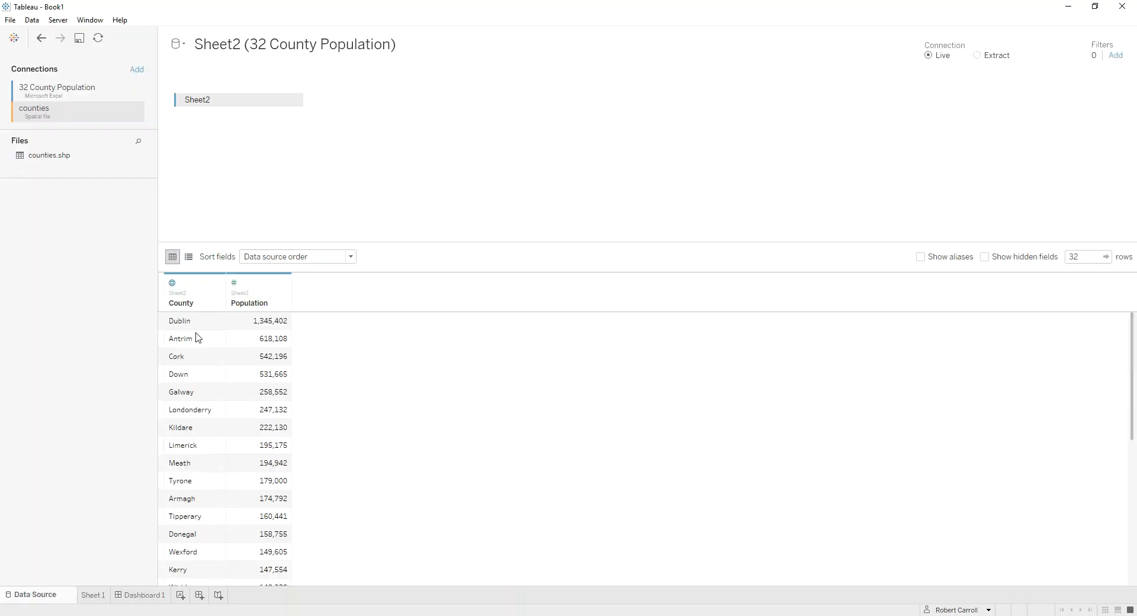
scroll(198, 337, down, 6)
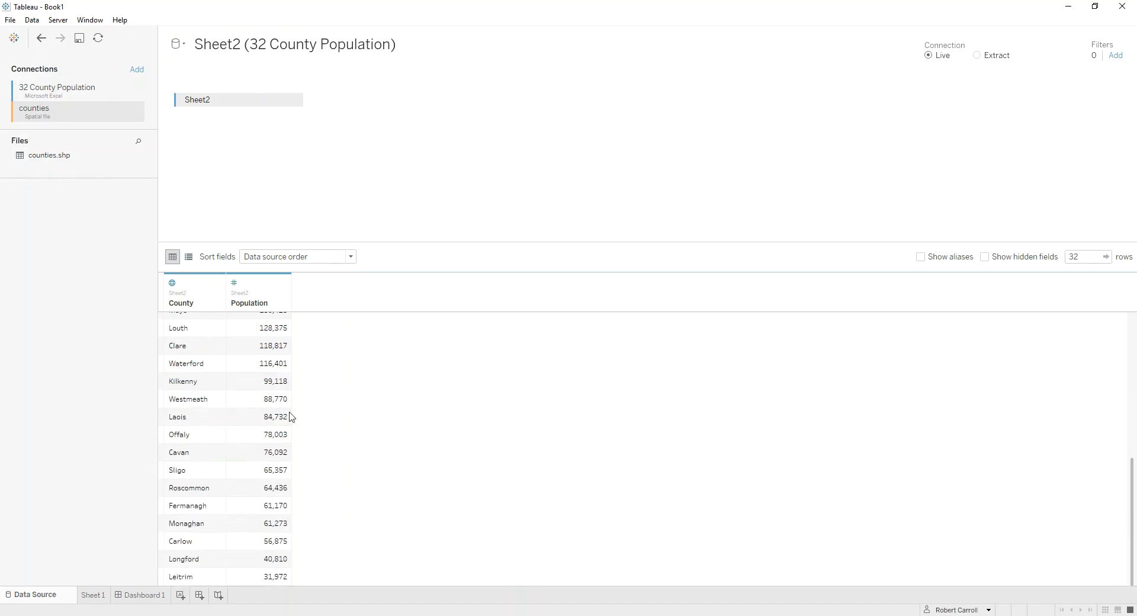
scroll(272, 410, up, 6)
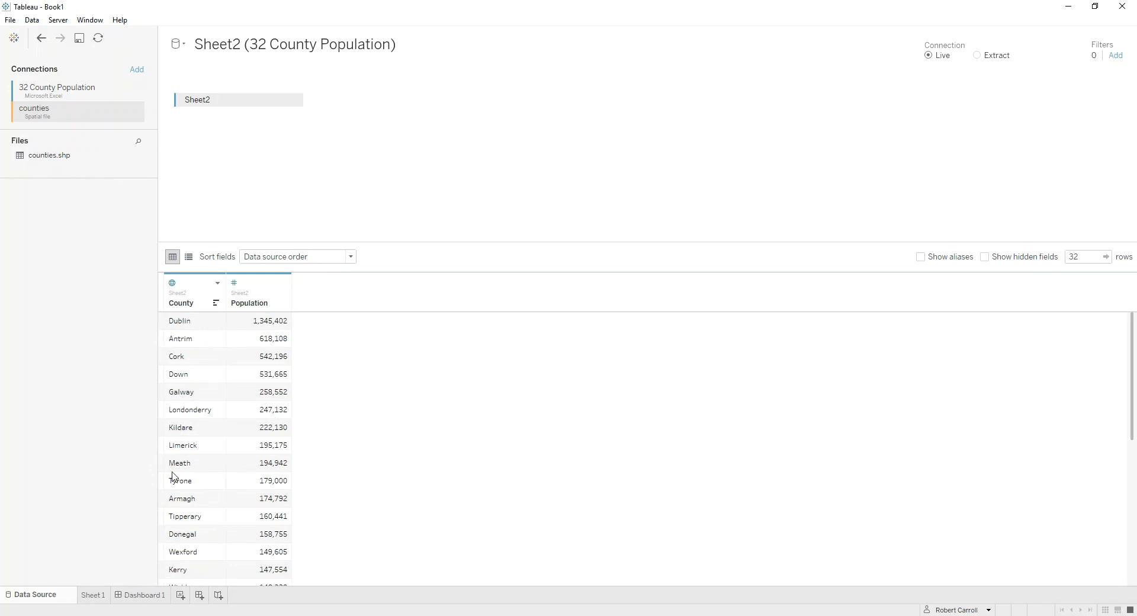
- Plot the County dimension as a map on Sheet 1 and inspect the plotted points over Ireland
click(92, 595)
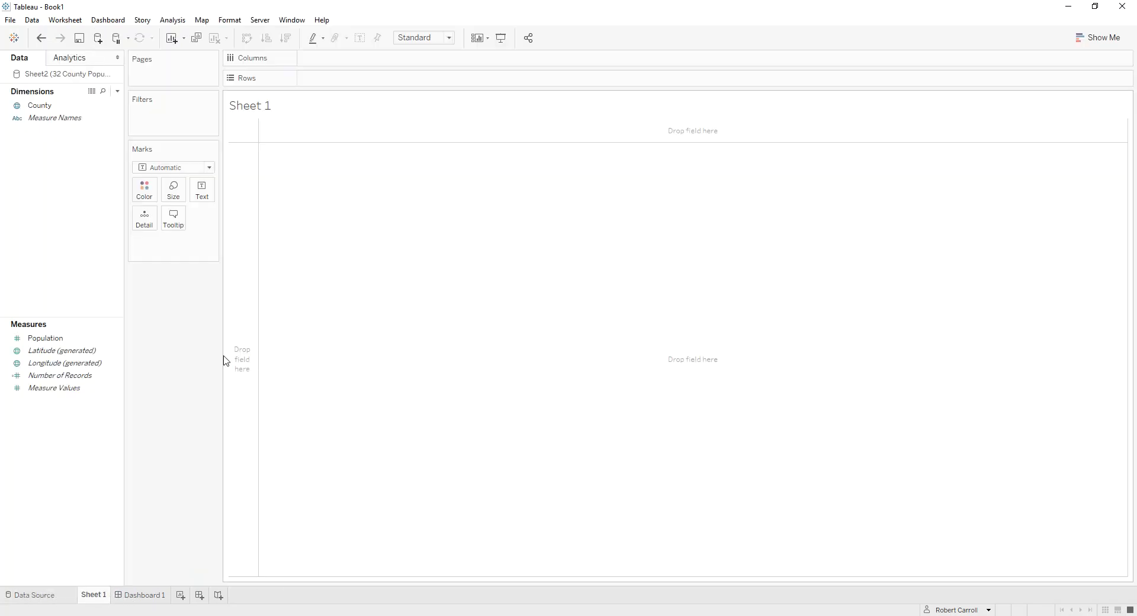
double_click(46, 106)
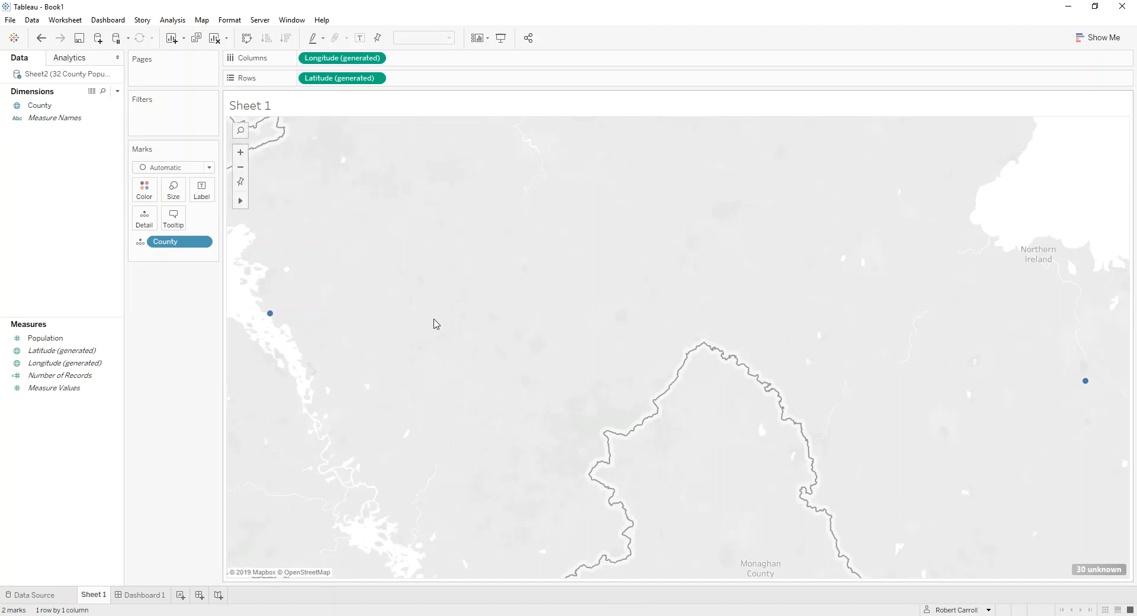
scroll(396, 284, down, 2)
scroll(455, 283, down, 1)
scroll(453, 284, down, 1)
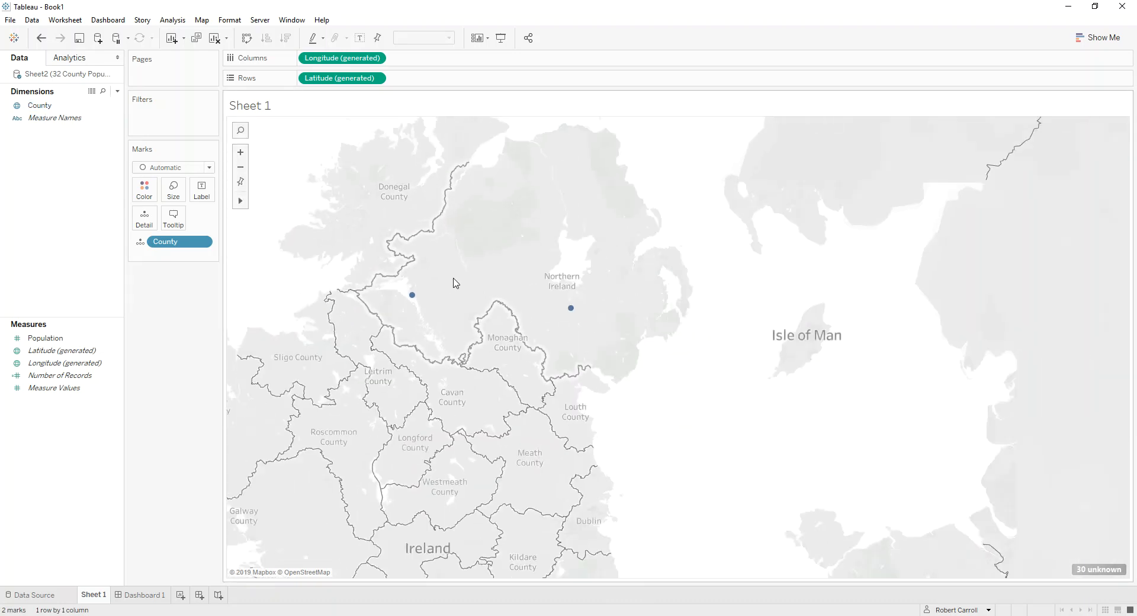
scroll(464, 358, down, 1)
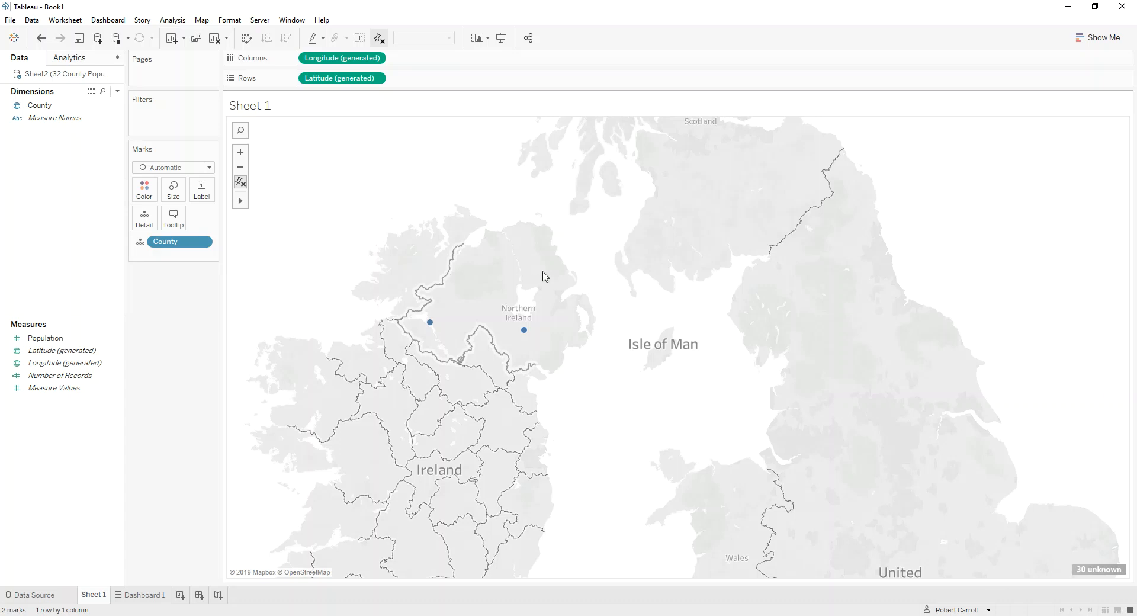
mouse_move(519, 335)
- Edit the unknown county locations, matching Antrim to Antrim and Newtownabbey
click(1098, 569)
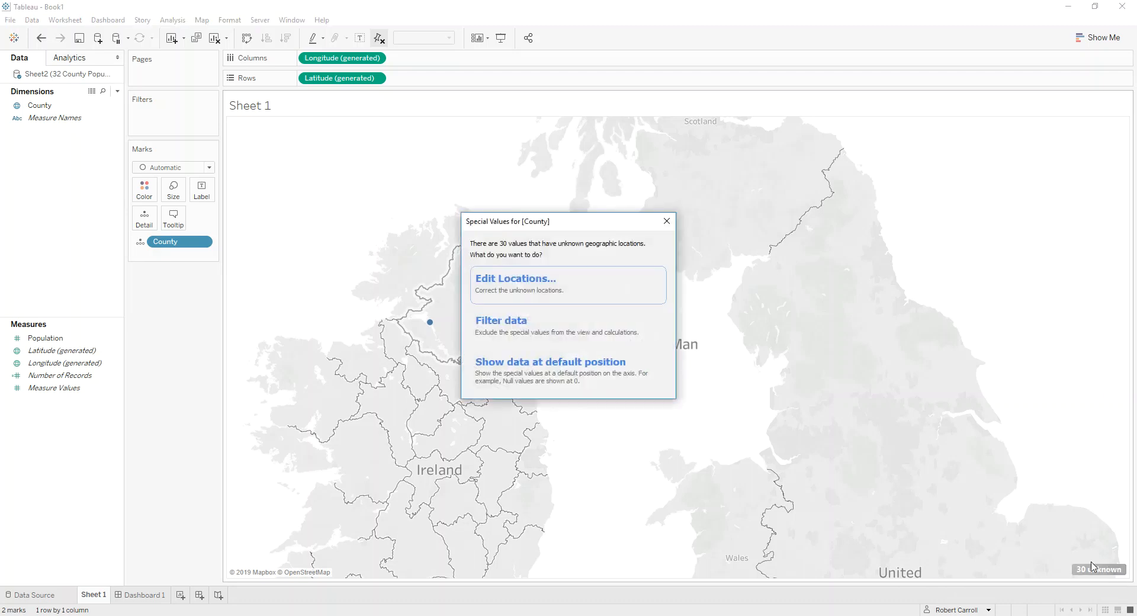
click(542, 278)
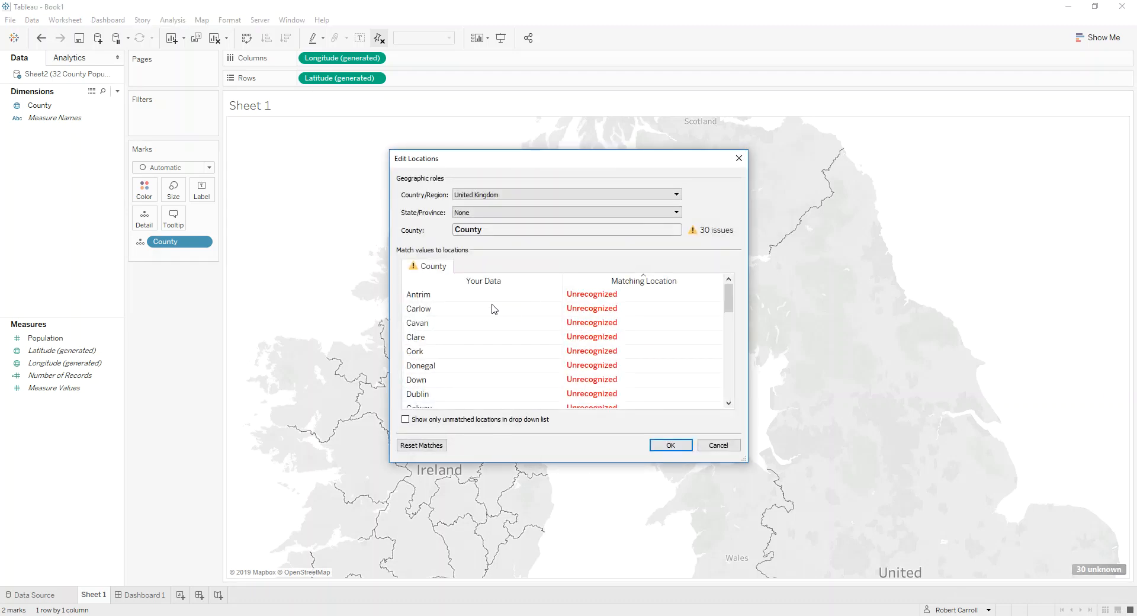
click(603, 296)
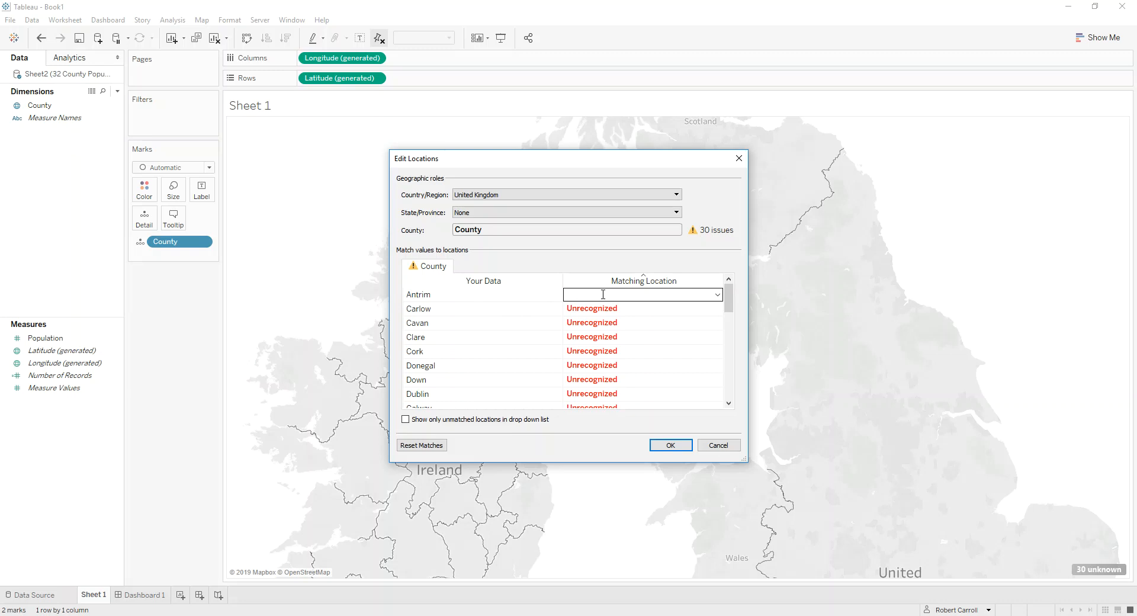
text(An)
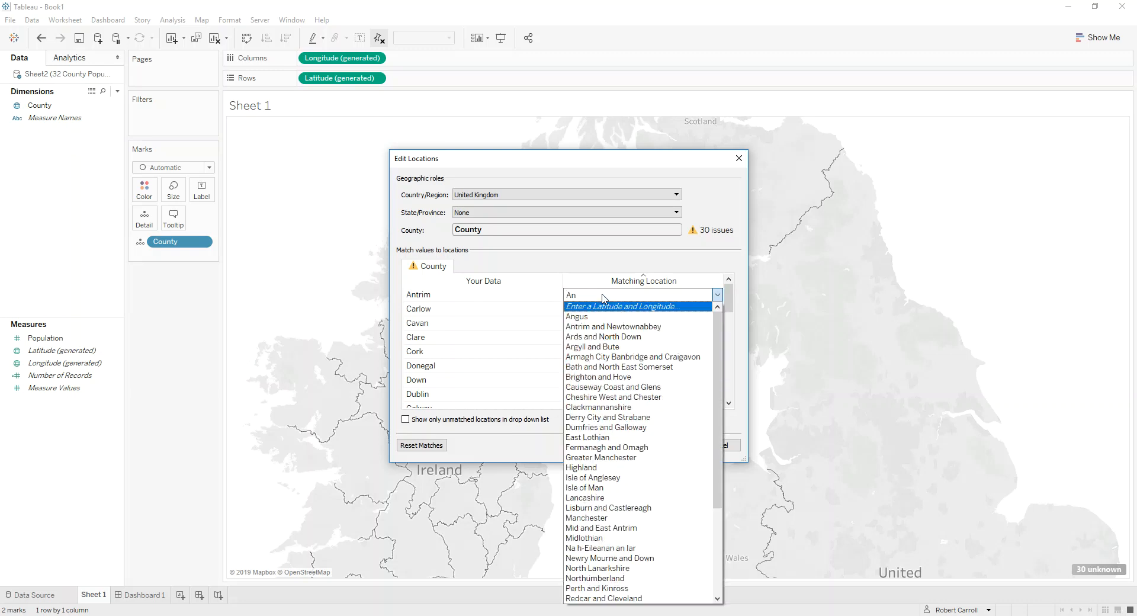
text(tr)
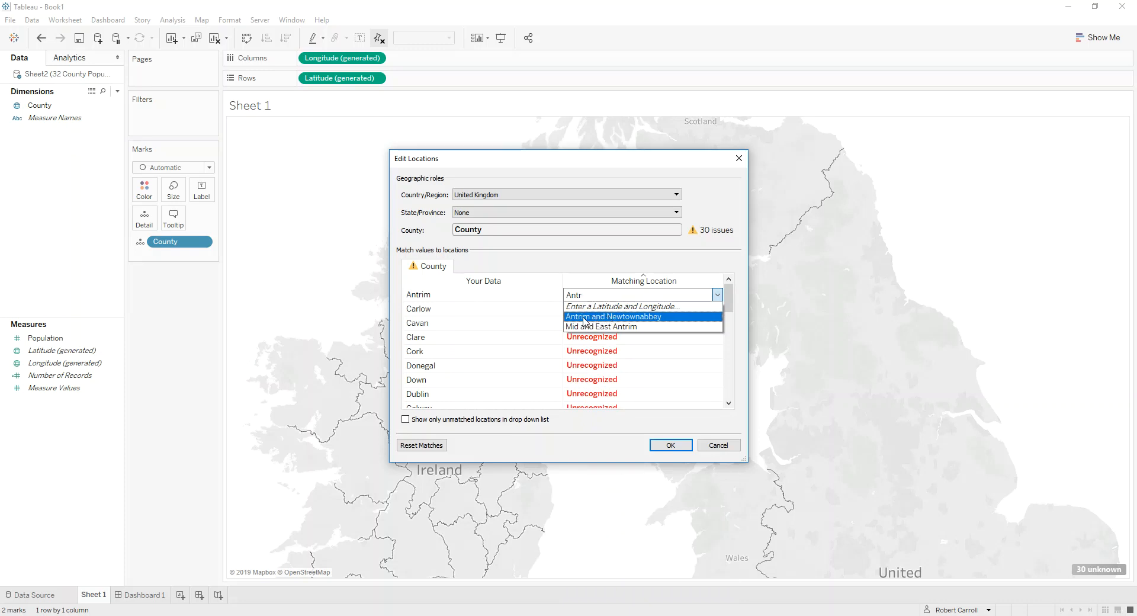
click(633, 317)
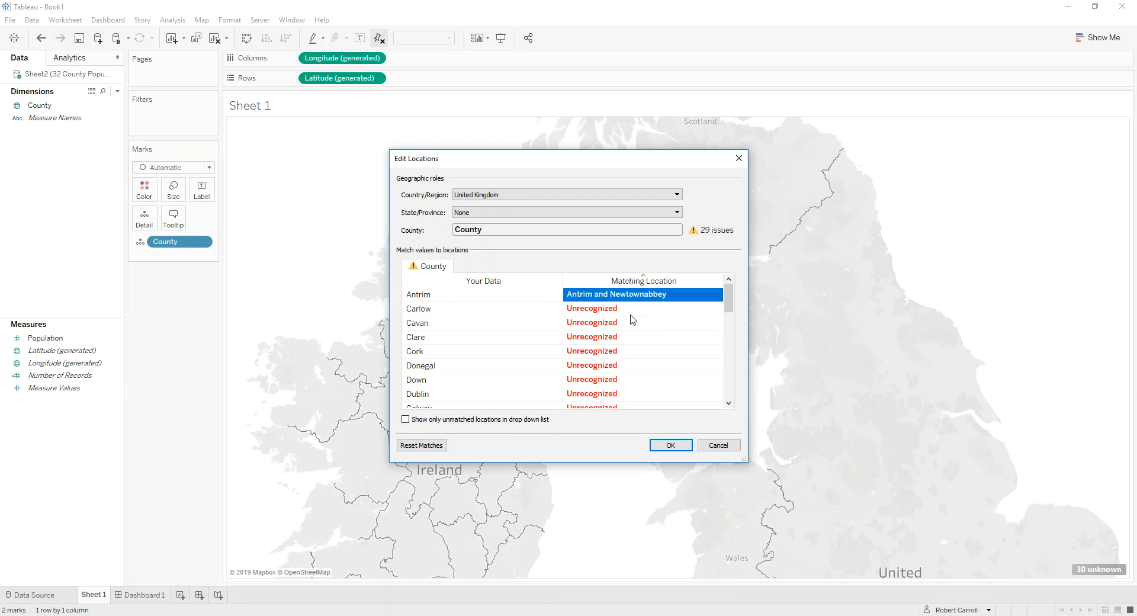
click(670, 445)
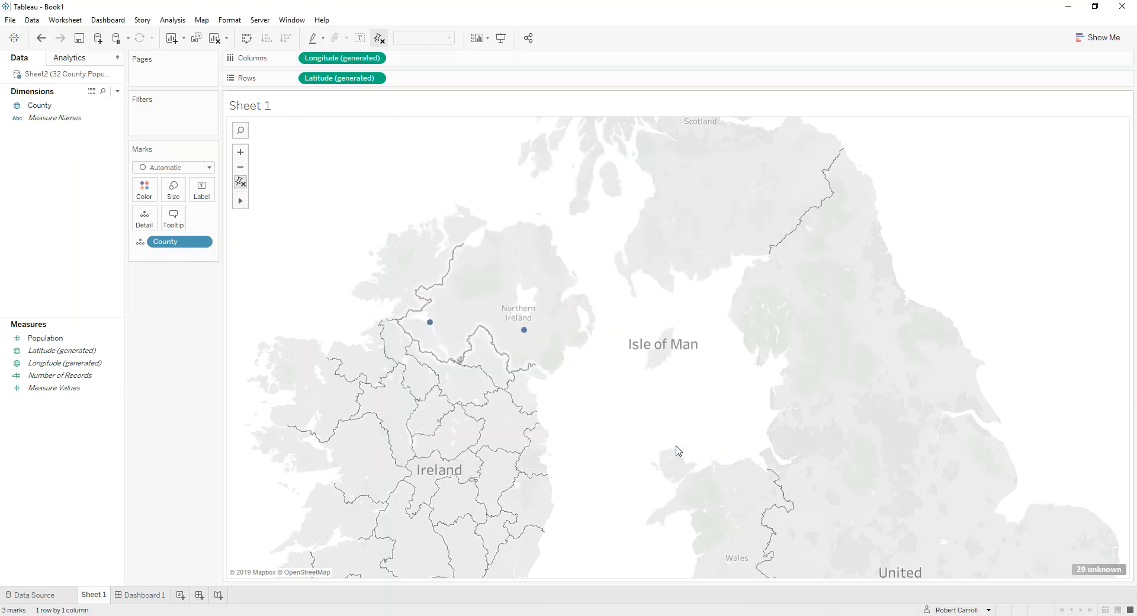
- Try to match Cork to a location in the county location editor, and clear Sheet 1
mouse_move(542, 294)
click(1100, 570)
click(593, 287)
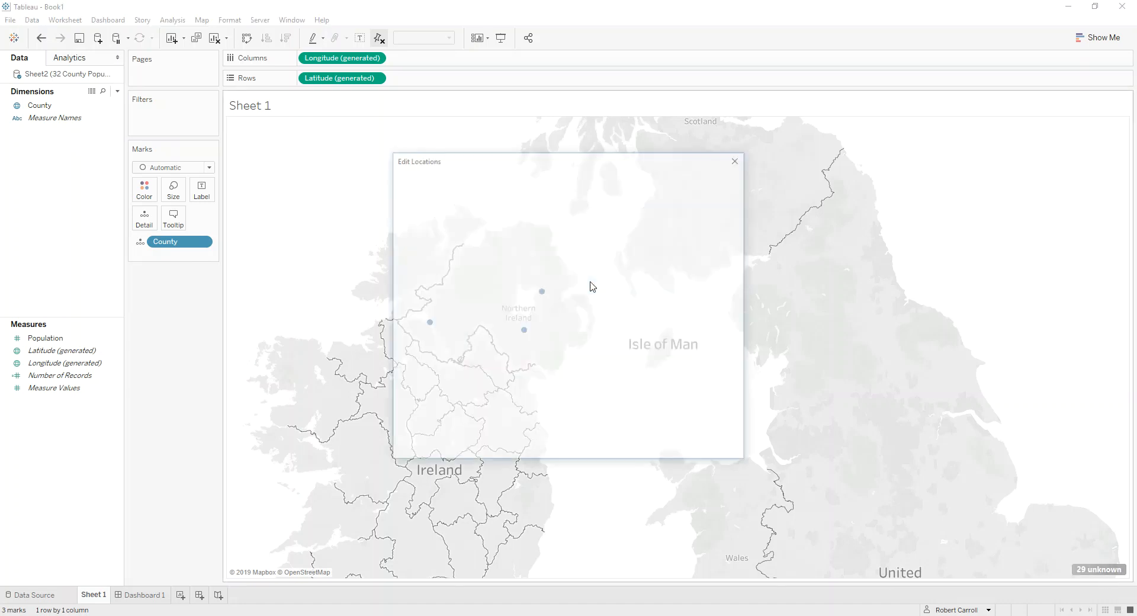
click(590, 336)
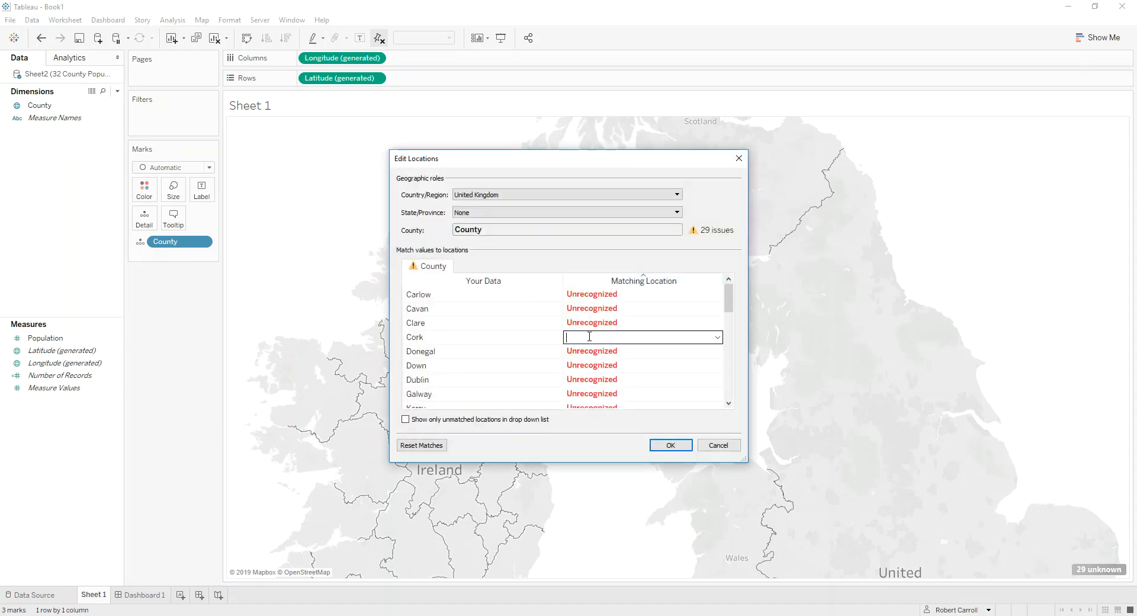
text(Cork)
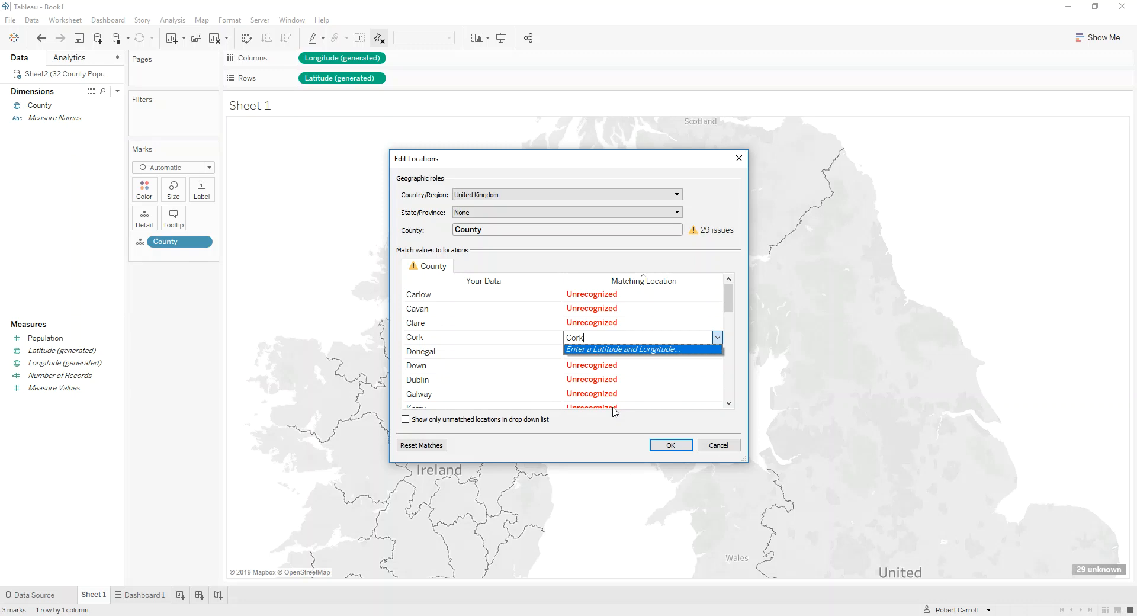
click(734, 445)
click(214, 38)
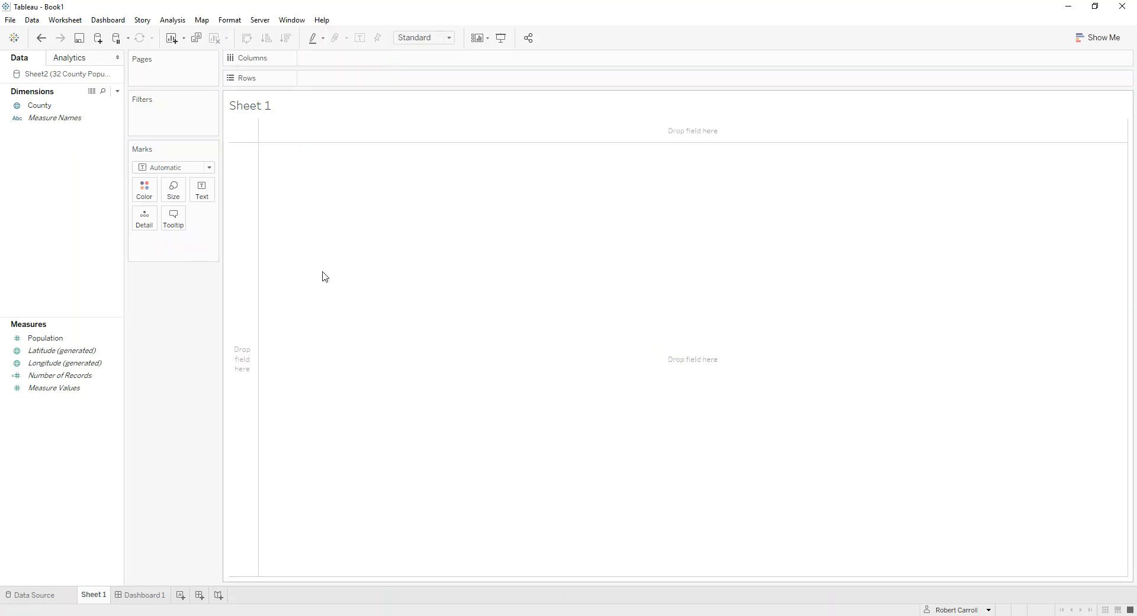
- Switch to the Townlands.ie download page to find the Counties shapefile, and locate counties.shp in the local counties folder
key(alt+Tab)
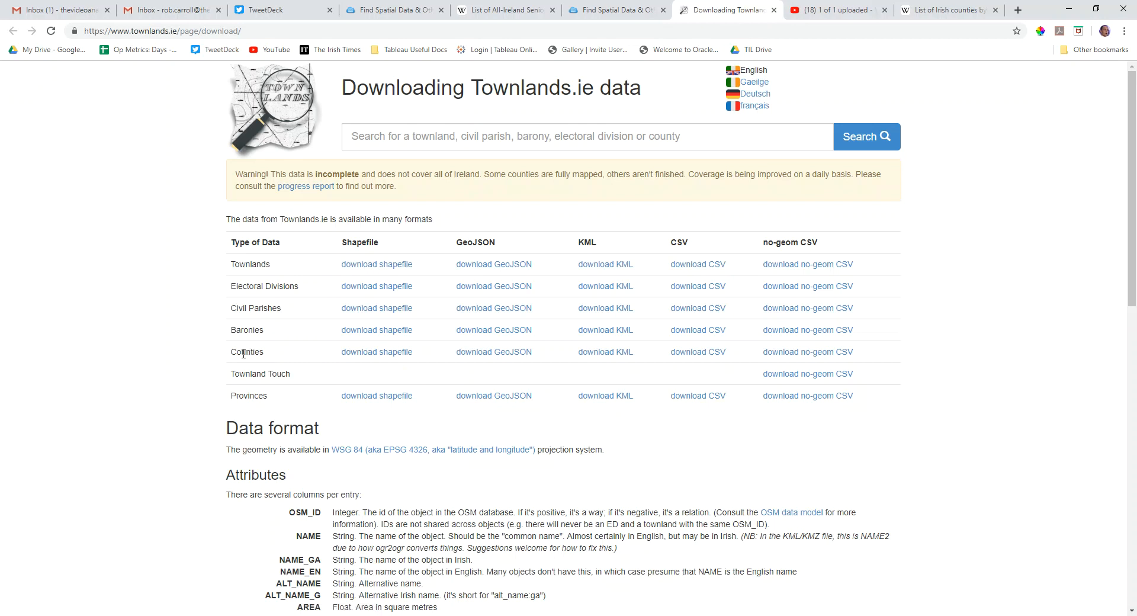
drag(234, 350, 420, 356)
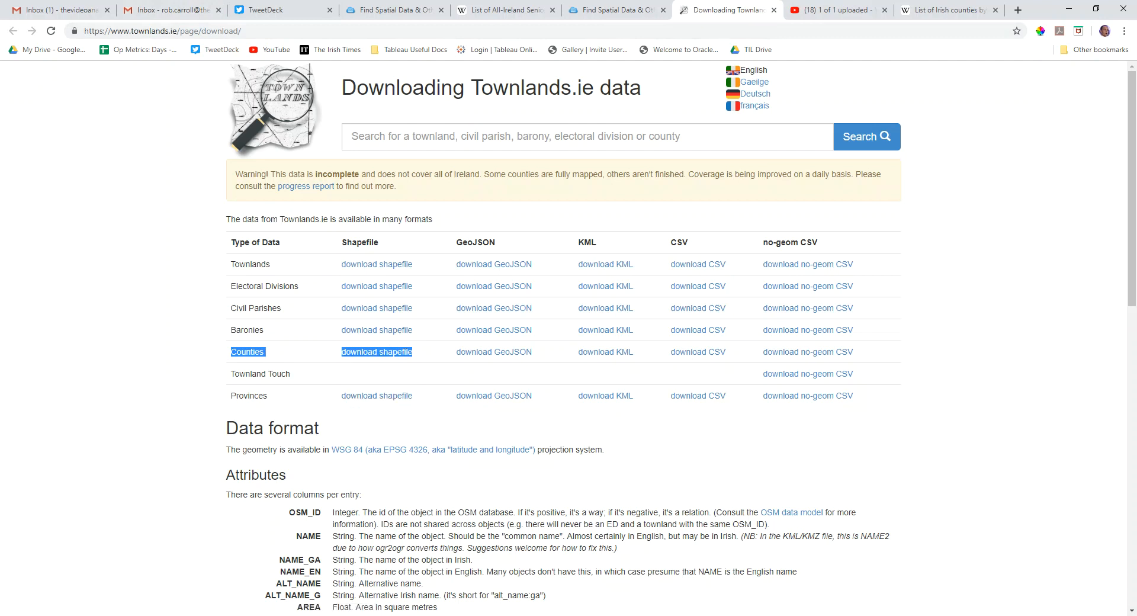
drag(0, 285, 318, 126)
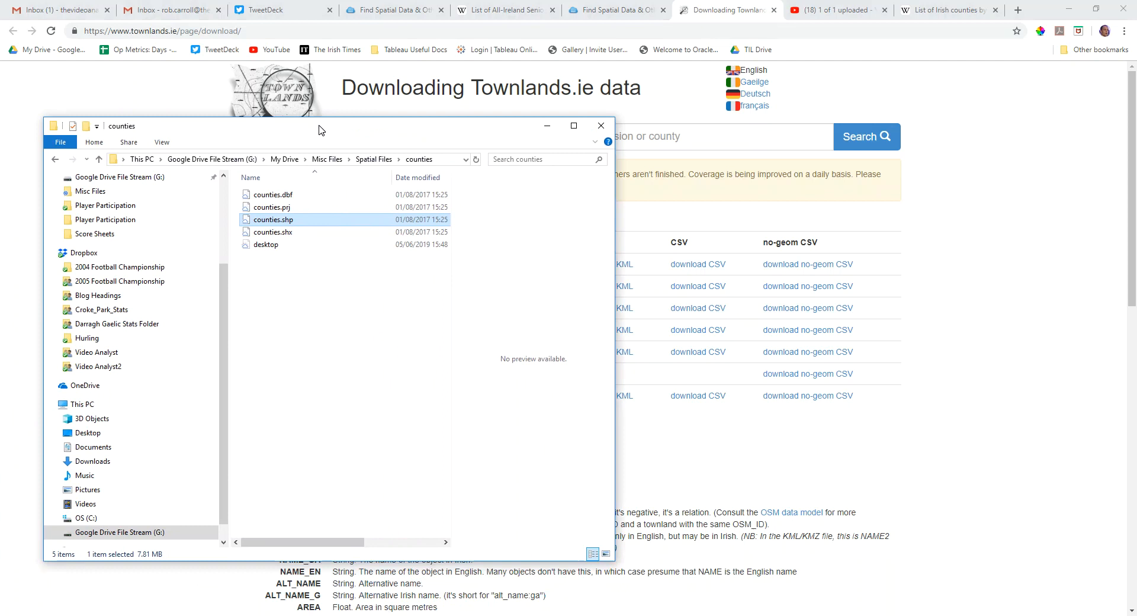
click(329, 310)
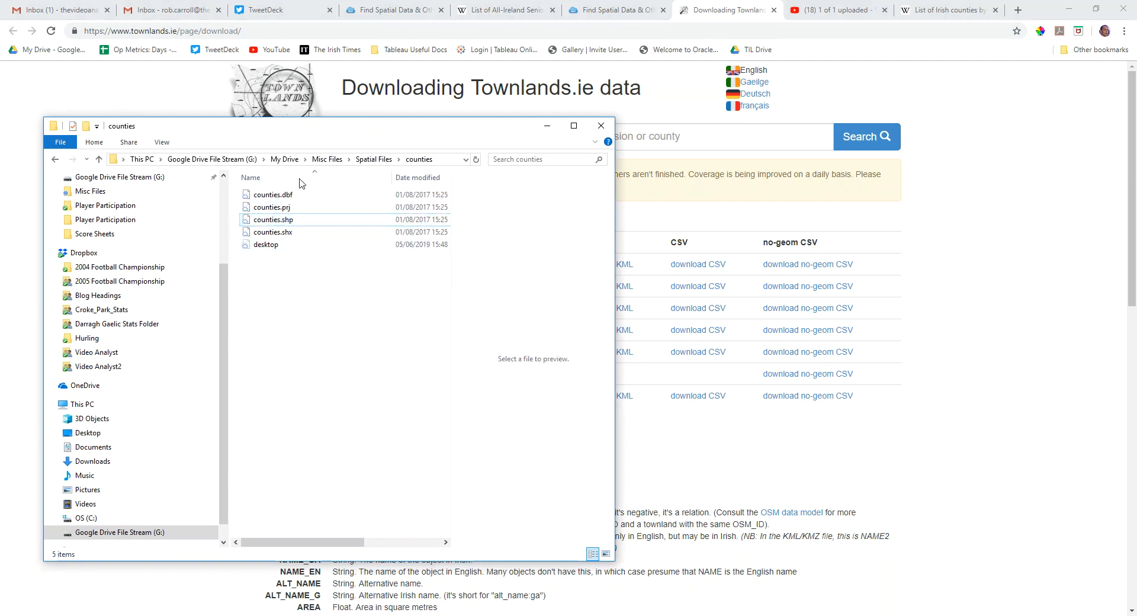
click(293, 220)
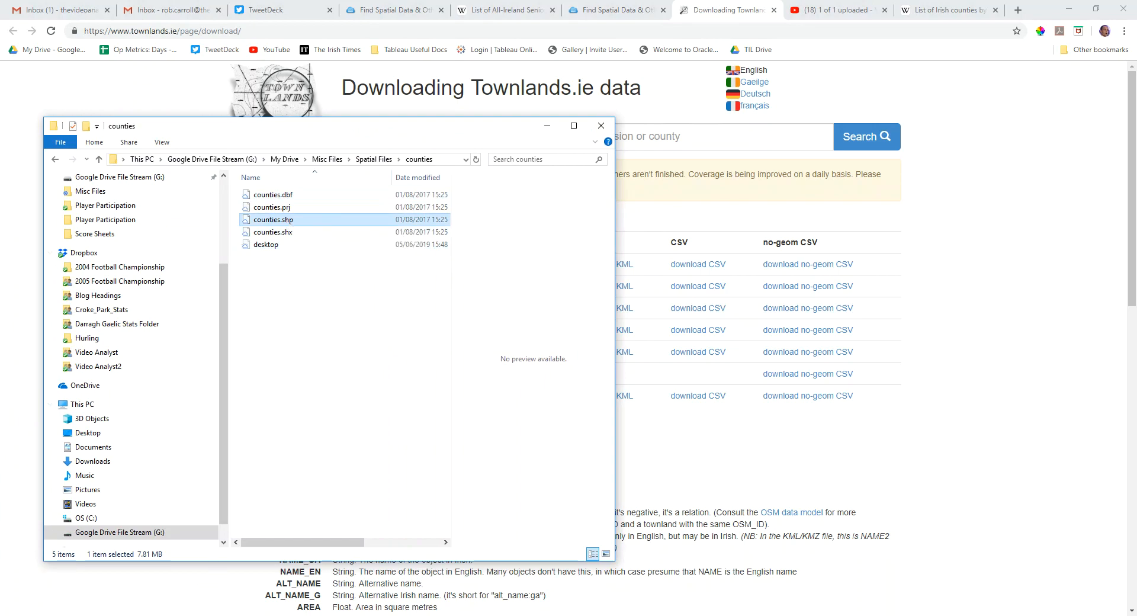
- Return to Tableau and remove the existing counties connection from the data source
click(192, 615)
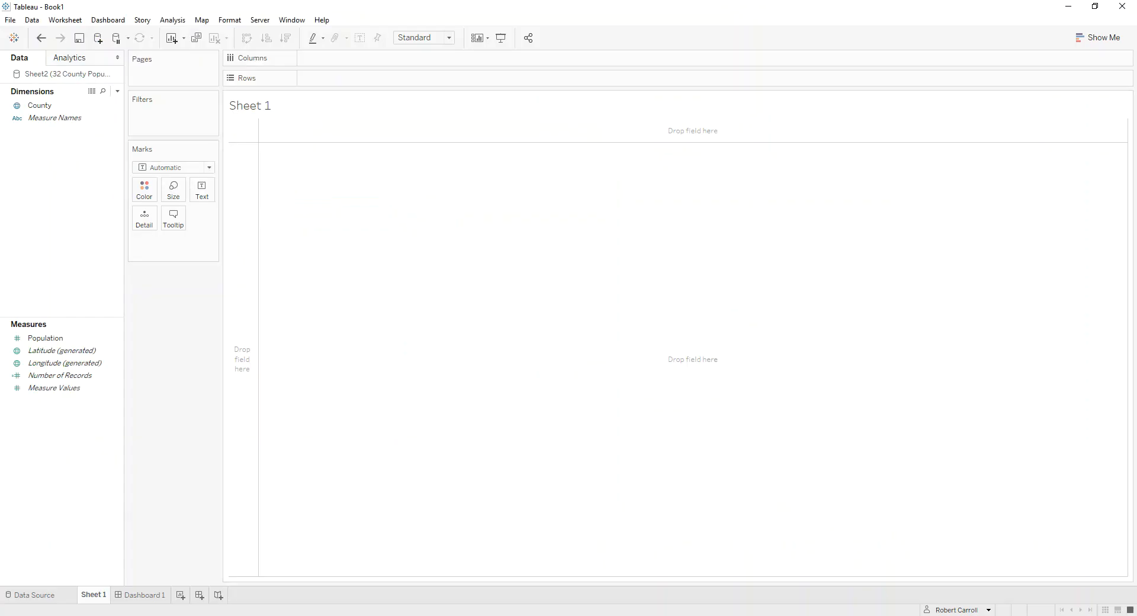
click(49, 599)
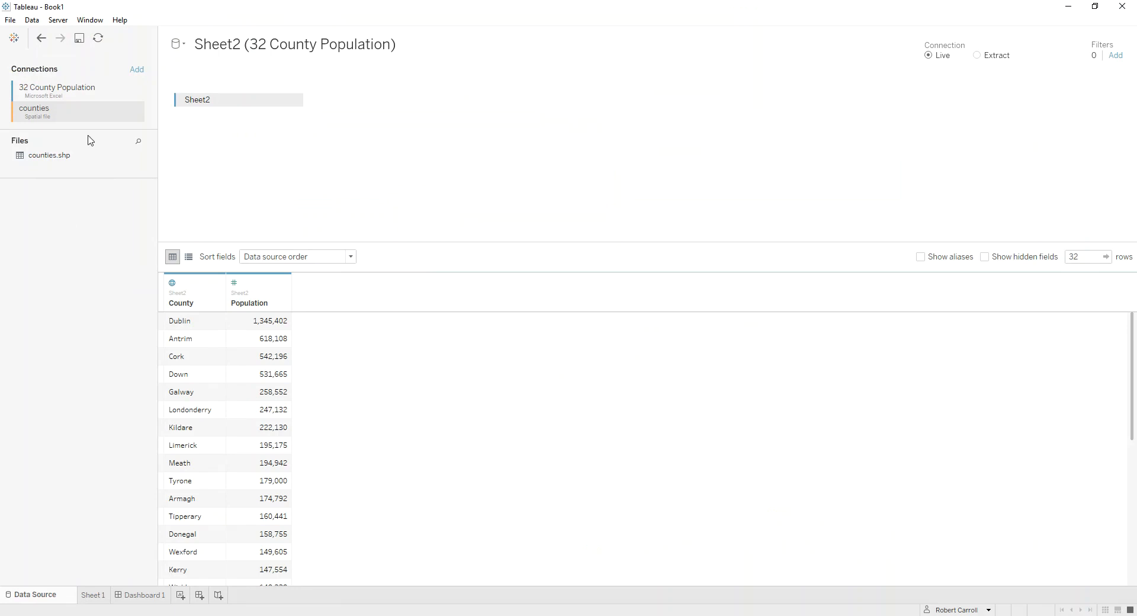
click(135, 112)
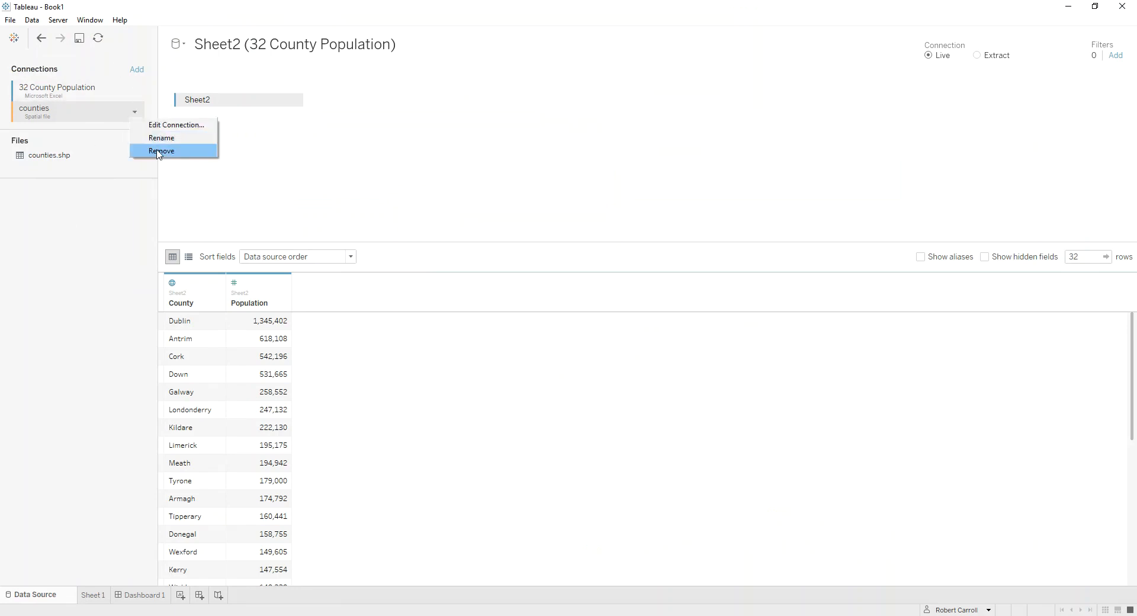
click(161, 151)
- Add a spatial file connection to counties.shp and place its table beside Sheet2 as an inner join
click(137, 70)
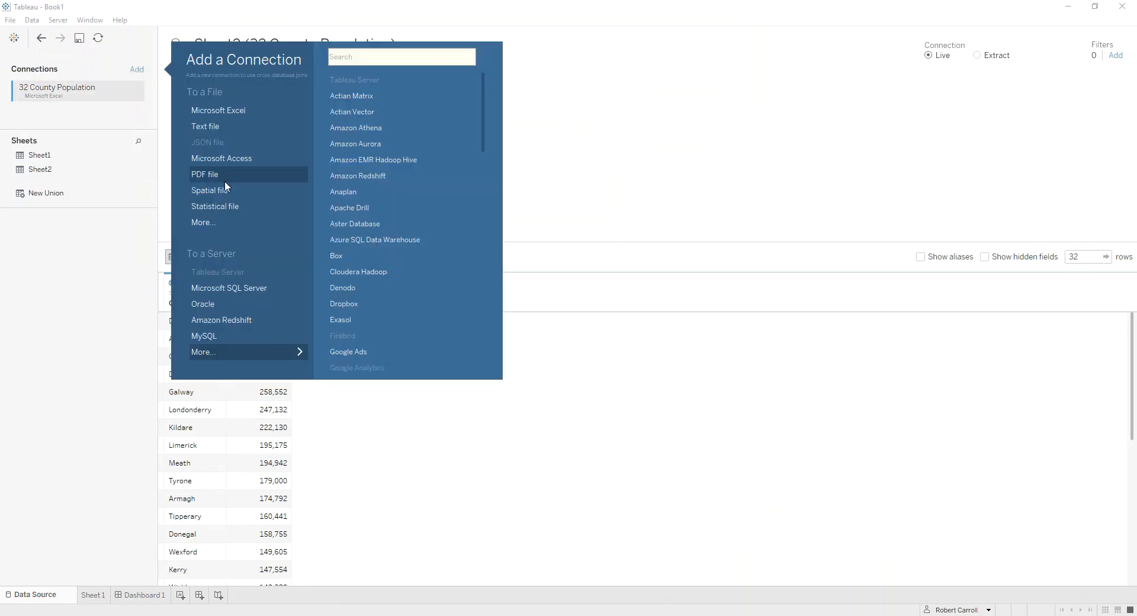
click(239, 189)
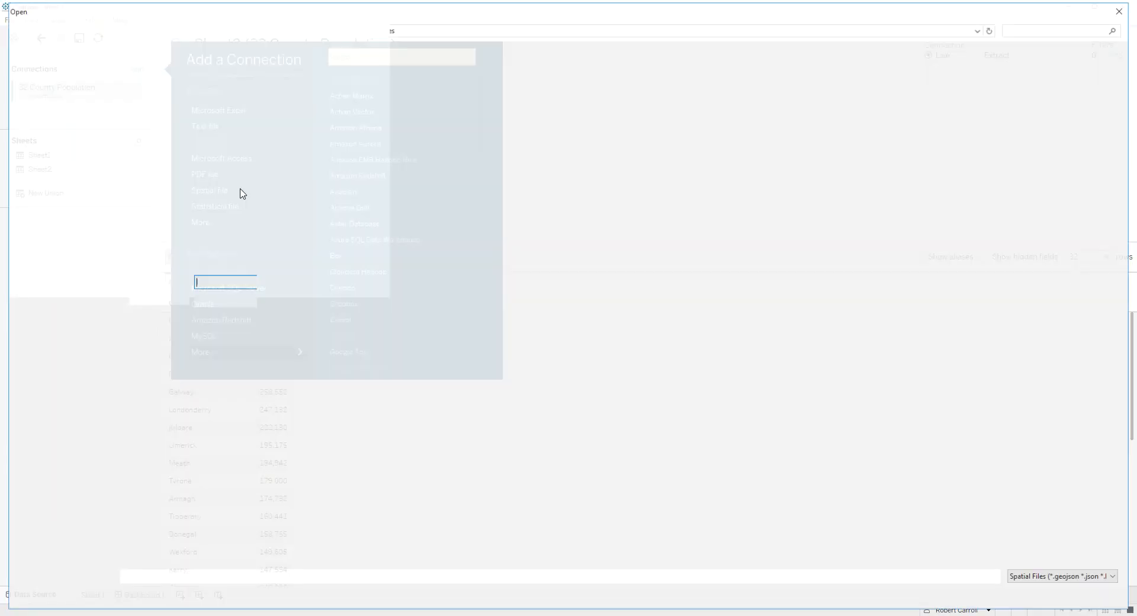
double_click(148, 85)
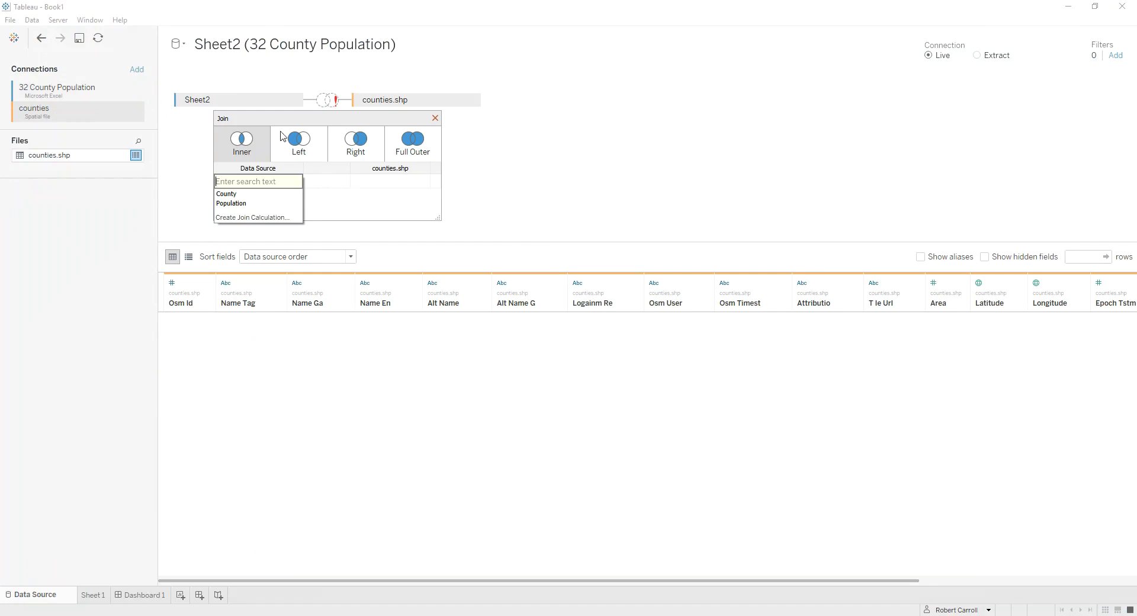
- View the underlying data of Sheet2 and counties.shp, examining the County and NAME_TAG columns as matching join fields
click(126, 94)
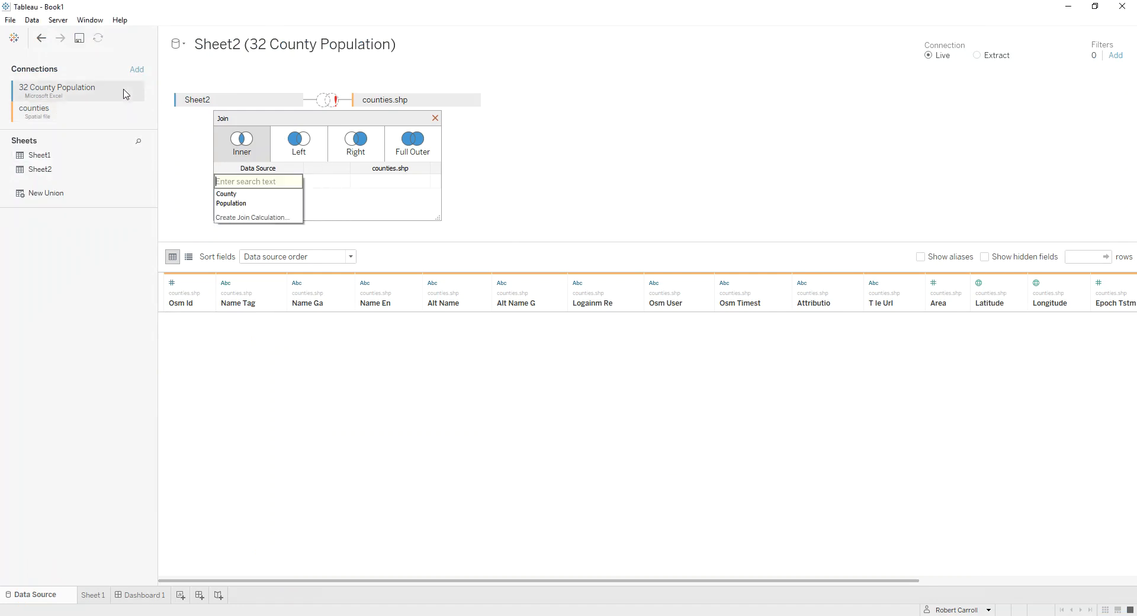
click(140, 170)
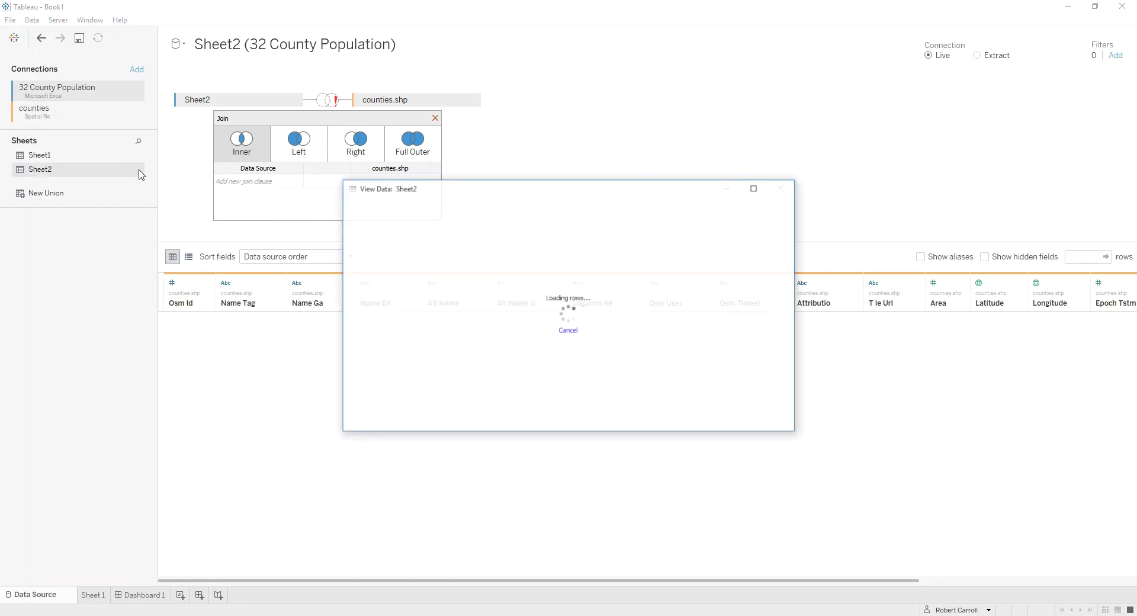
click(368, 222)
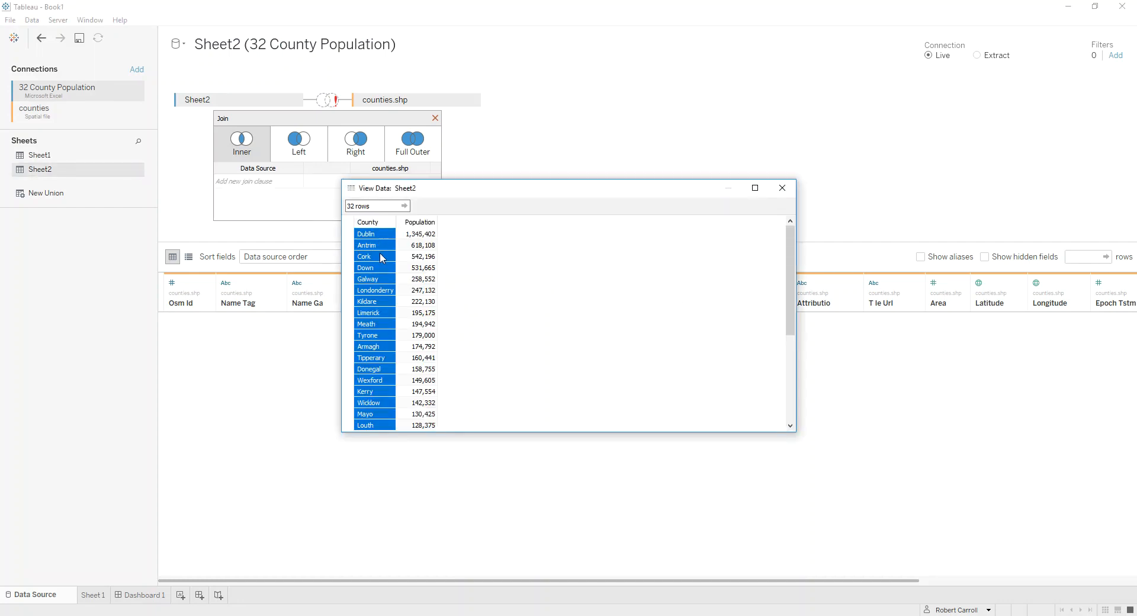
click(782, 188)
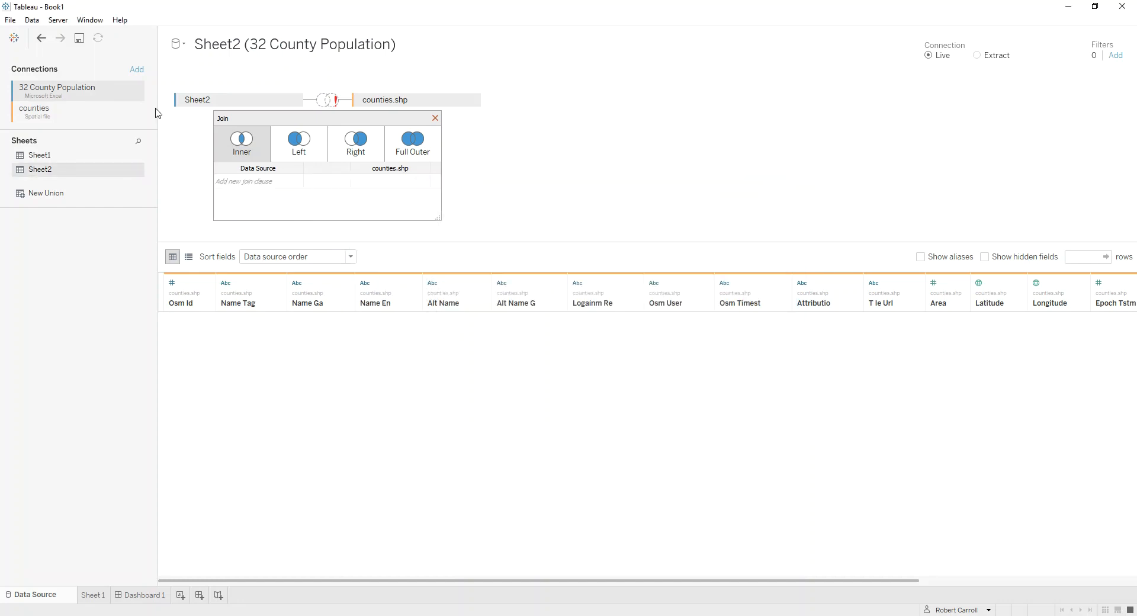
click(80, 110)
click(140, 156)
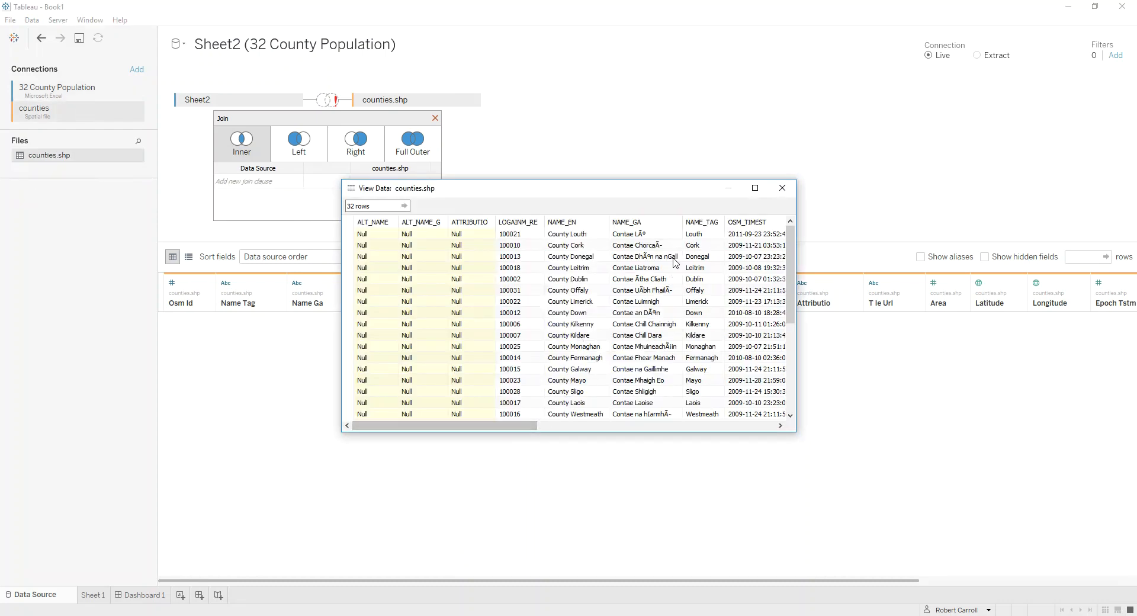
click(702, 222)
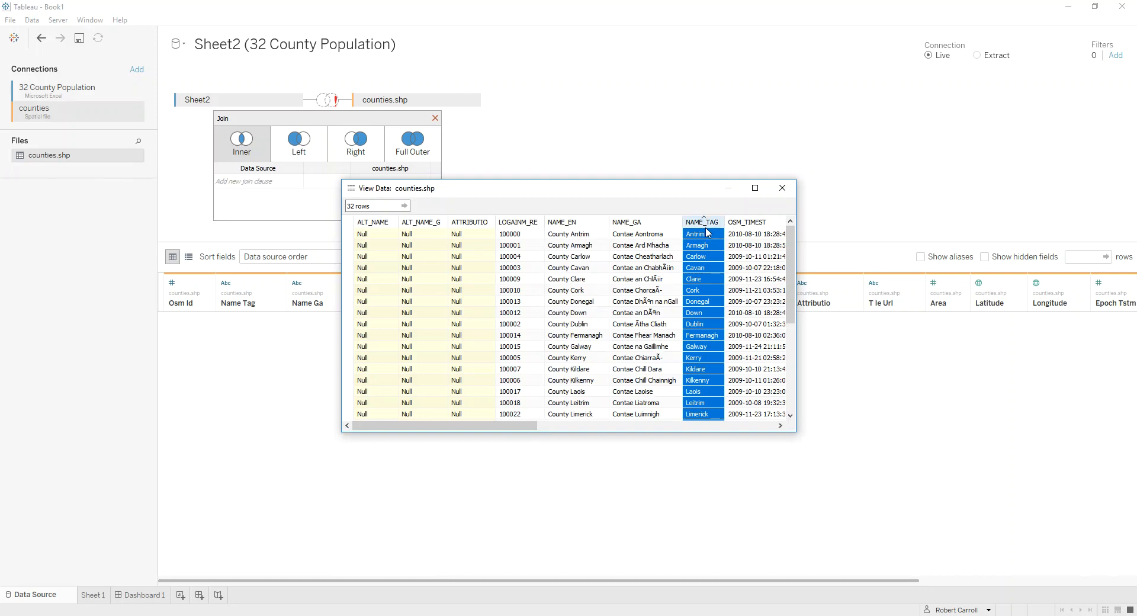
click(782, 187)
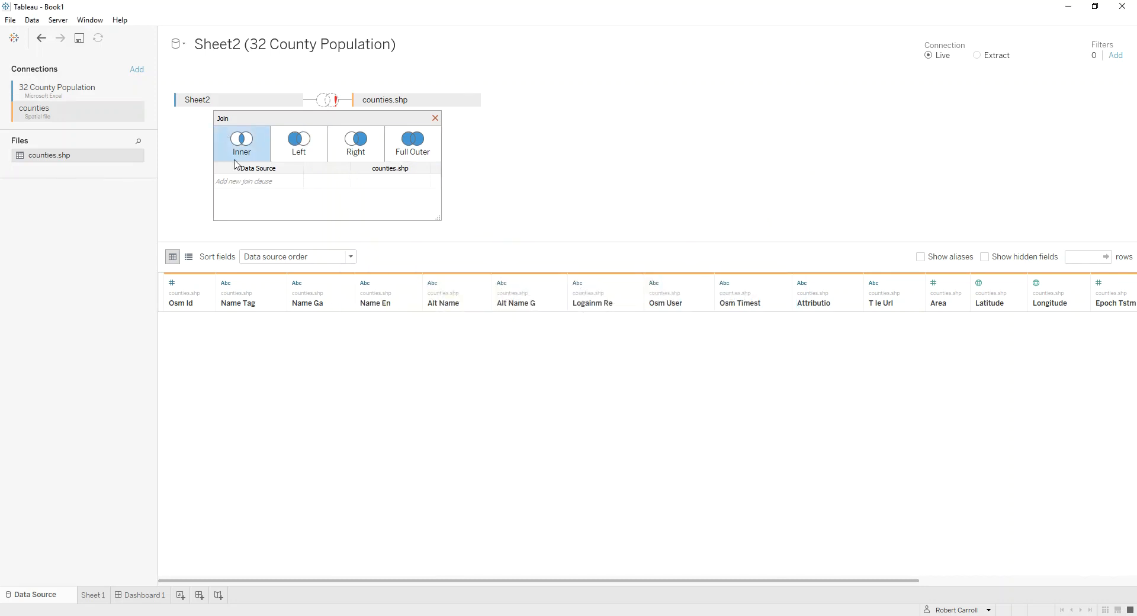
- Change the join between Sheet2 and counties.shp to a left join matching County to Name Tag
click(299, 145)
click(290, 183)
click(248, 197)
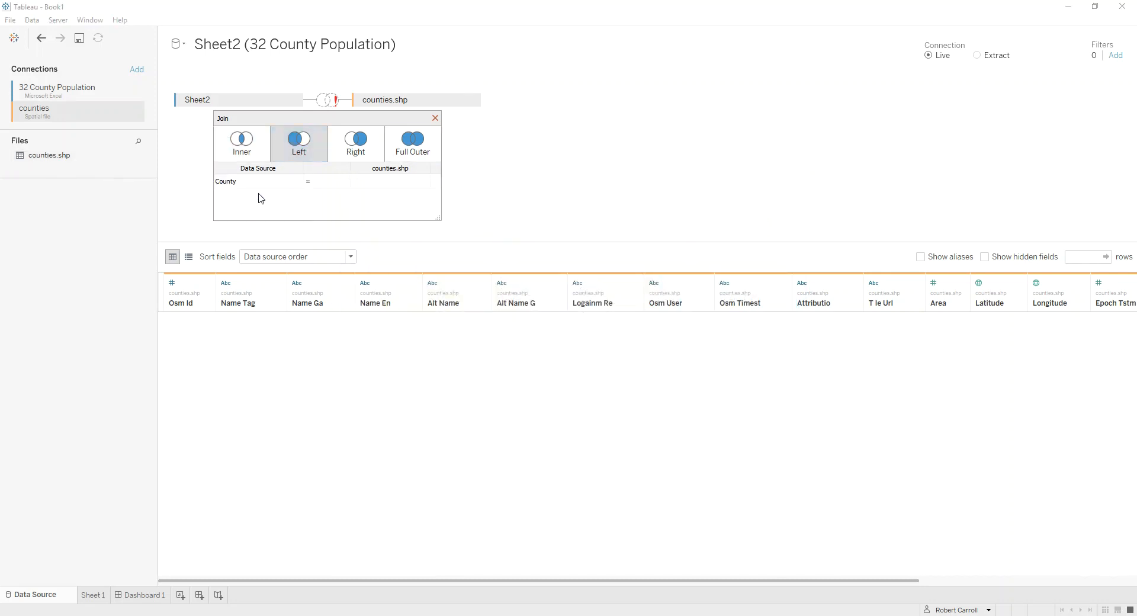
click(424, 187)
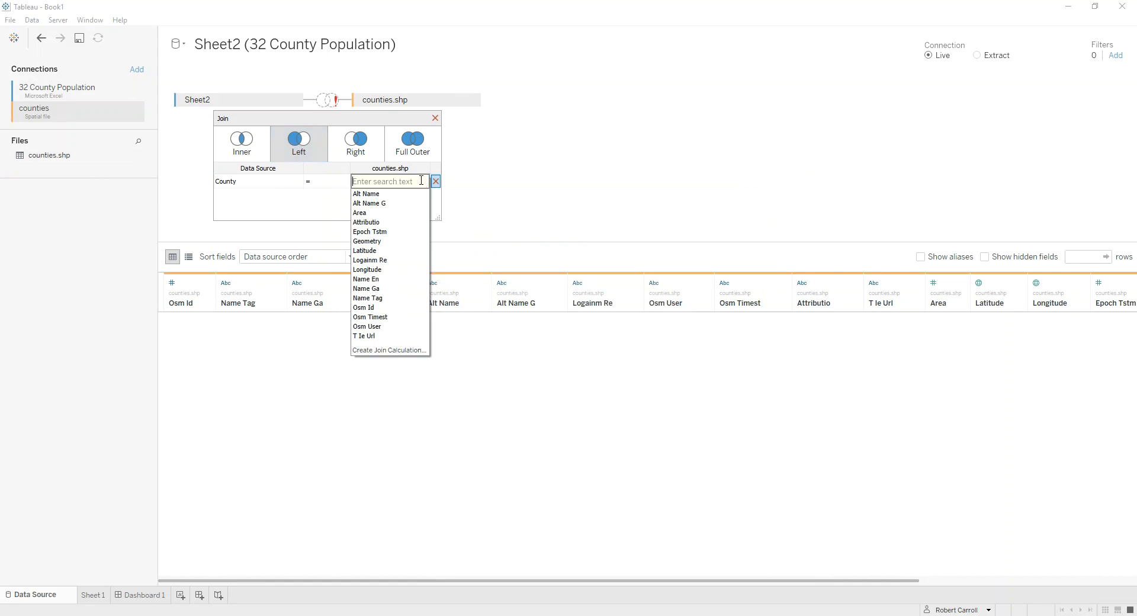
click(384, 297)
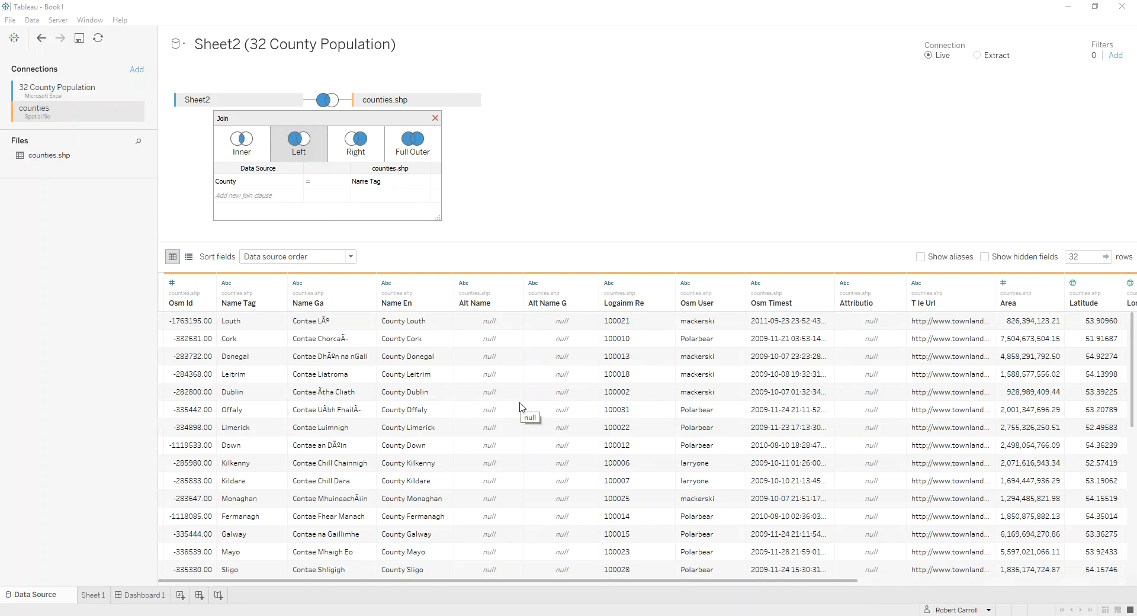
- Plot the Geometry field from counties.shp as a map on Sheet 1
click(96, 596)
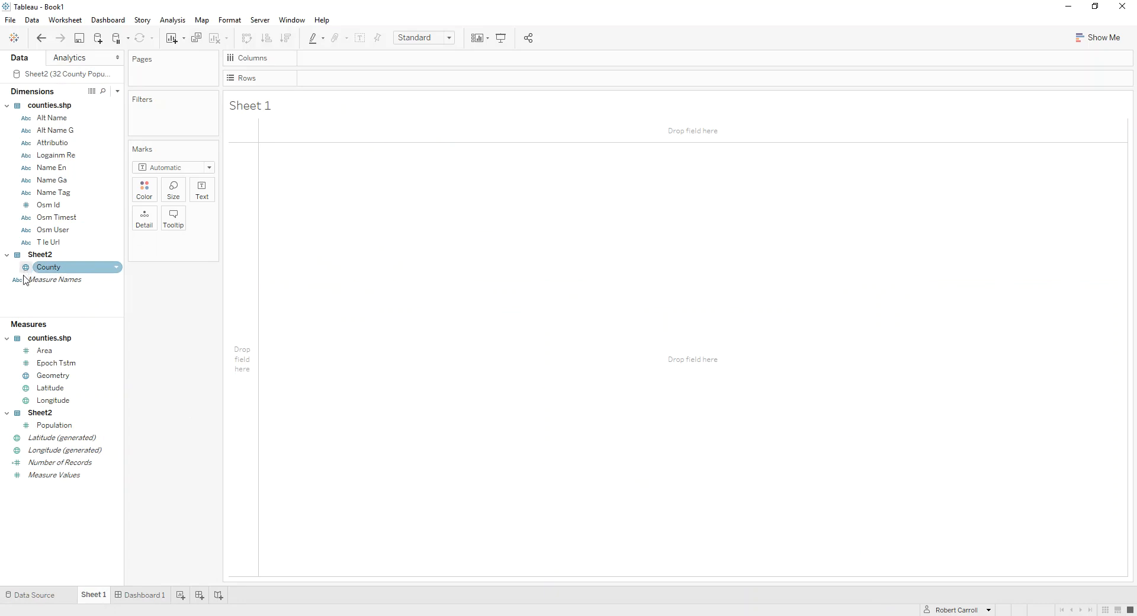
click(49, 381)
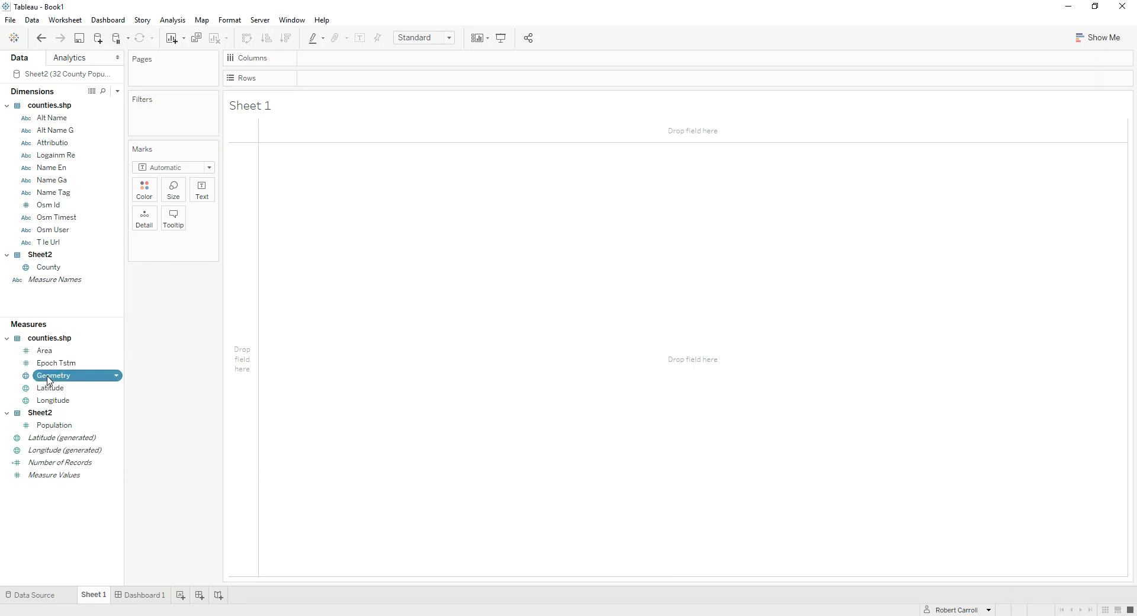
double_click(50, 380)
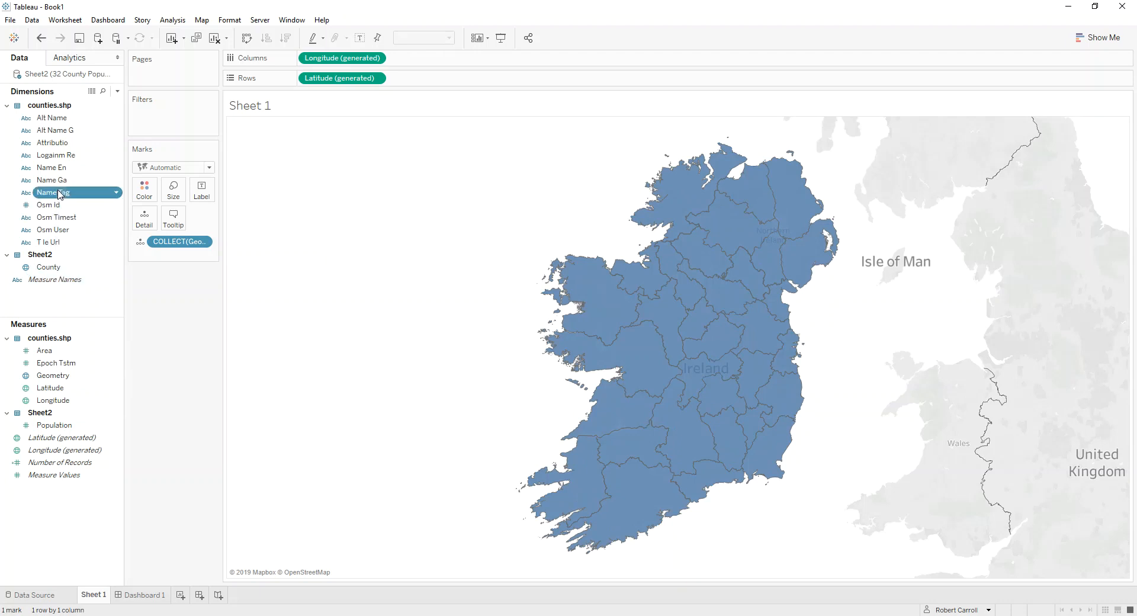
- Add Name Tag as a detail of the map and colour the counties by Population
drag(53, 193, 143, 221)
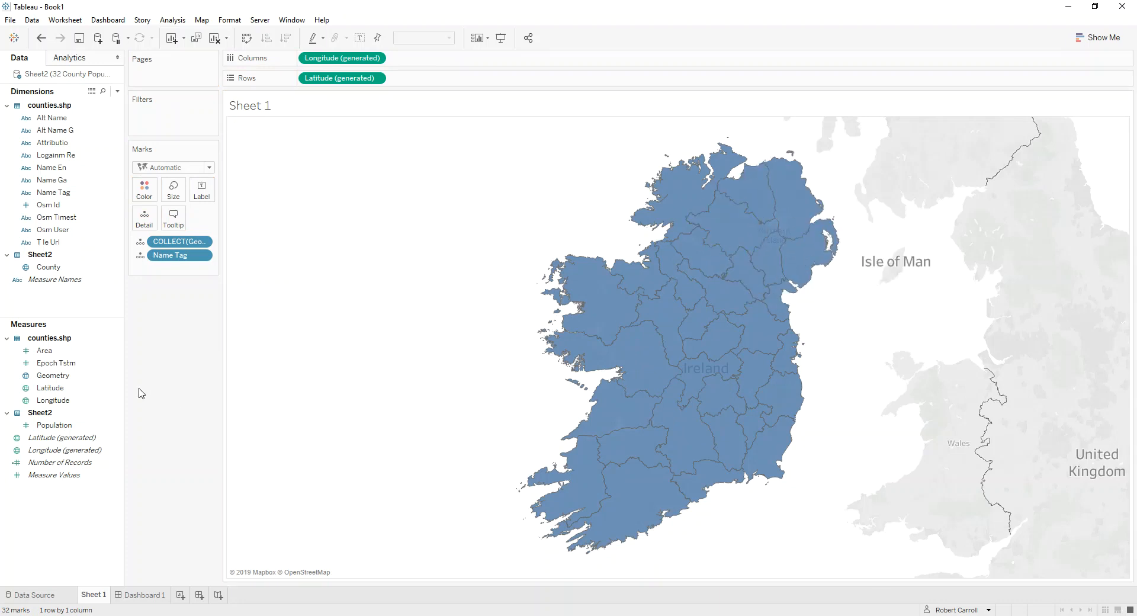
mouse_move(118, 425)
mouse_down()
mouse_move(122, 439)
mouse_move(110, 354)
mouse_move(141, 161)
mouse_move(147, 193)
mouse_up()
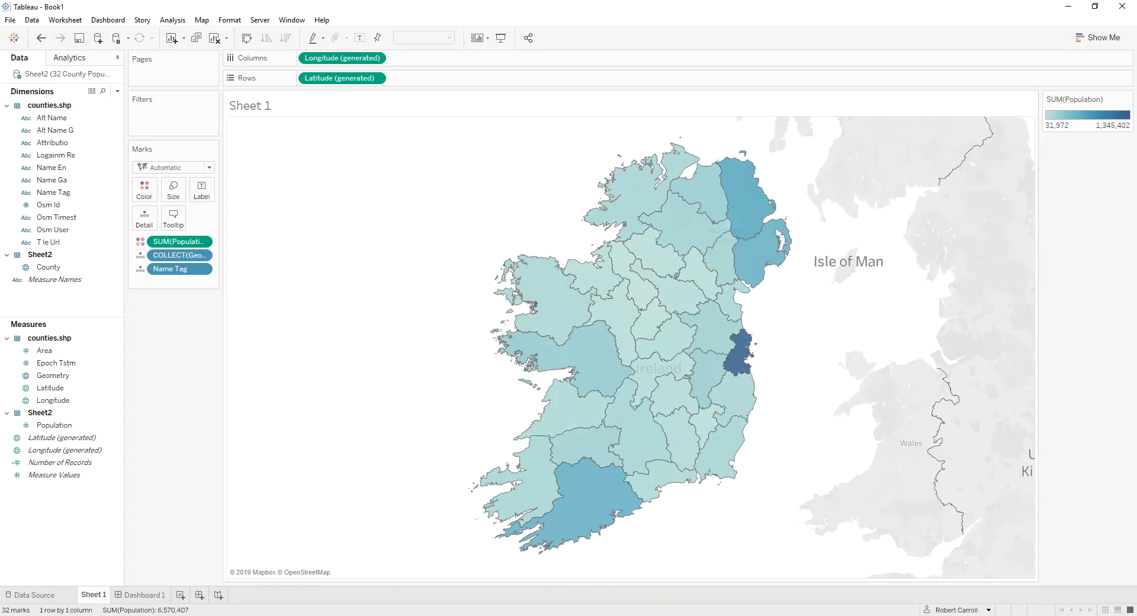
key(alt+Tab)
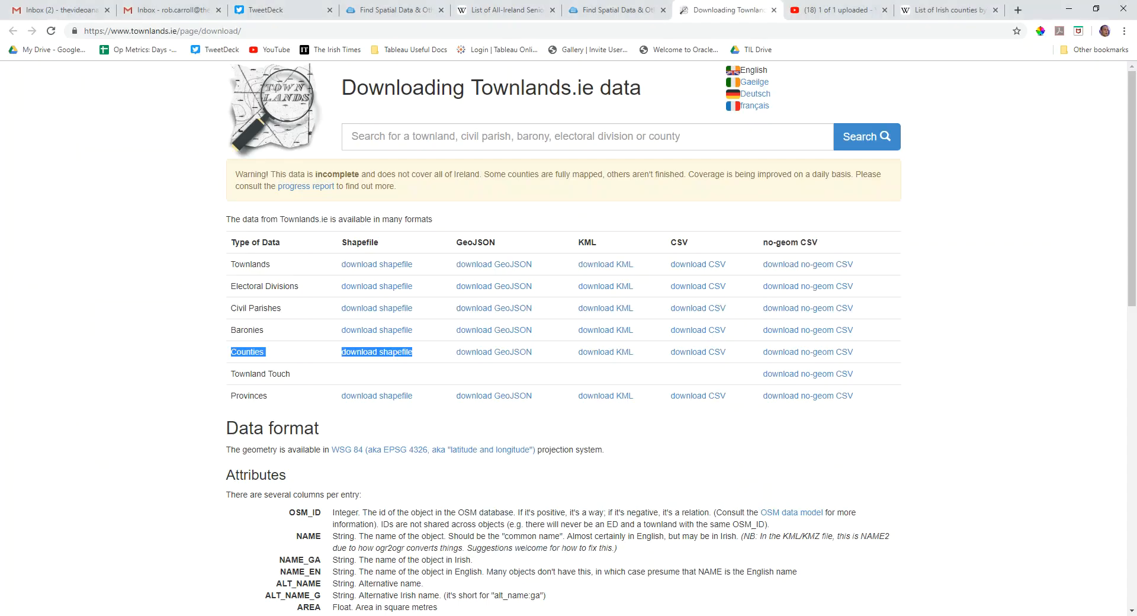
key(alt+Tab)
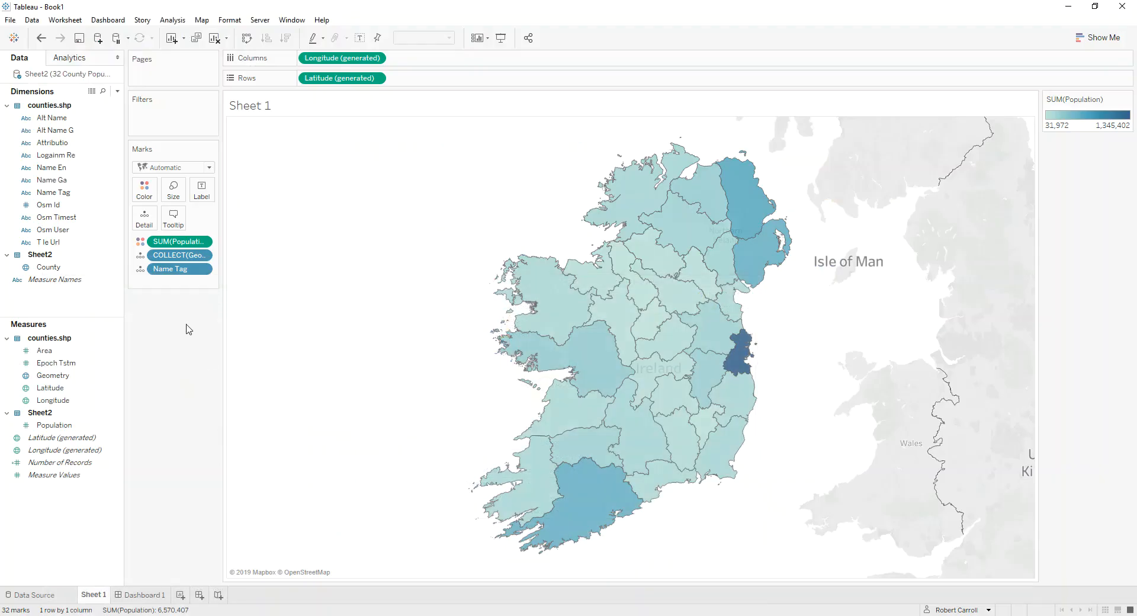